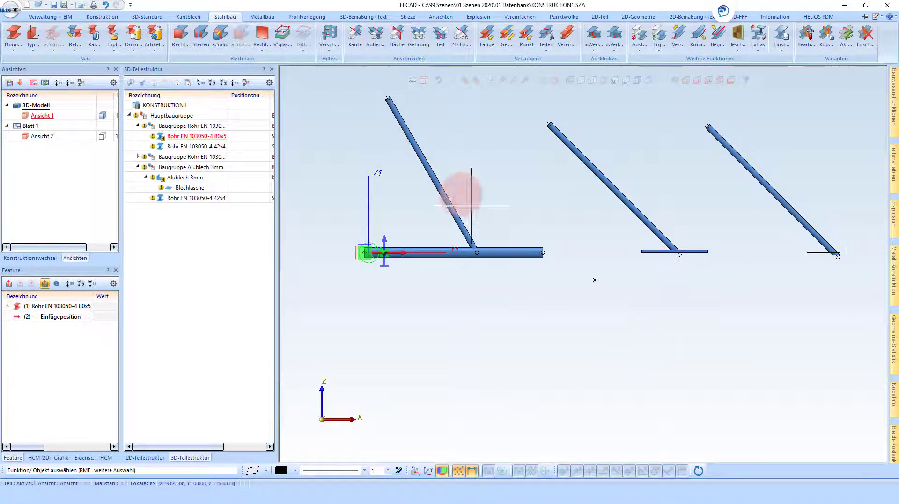
# Start the Bereinigen (Durchdringung bereinigen) function from the 3D-Standard Boolean operations list
pyautogui.click(147, 17)
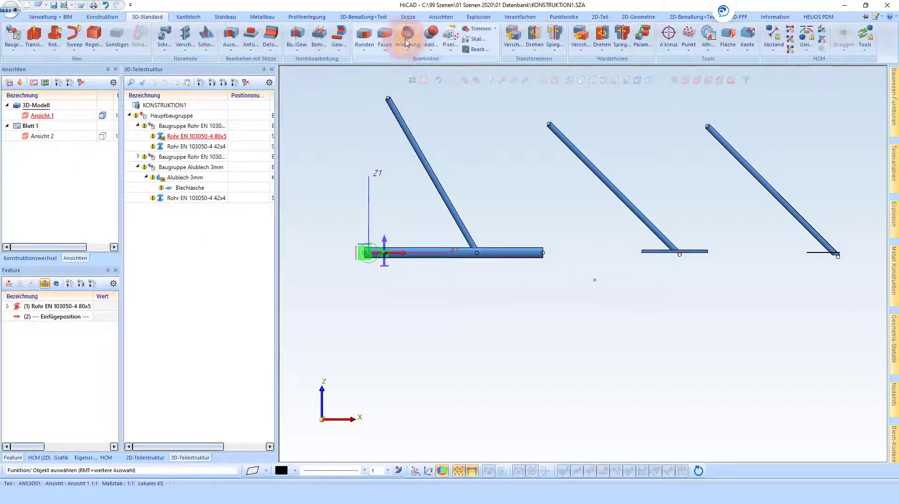
pyautogui.click(431, 41)
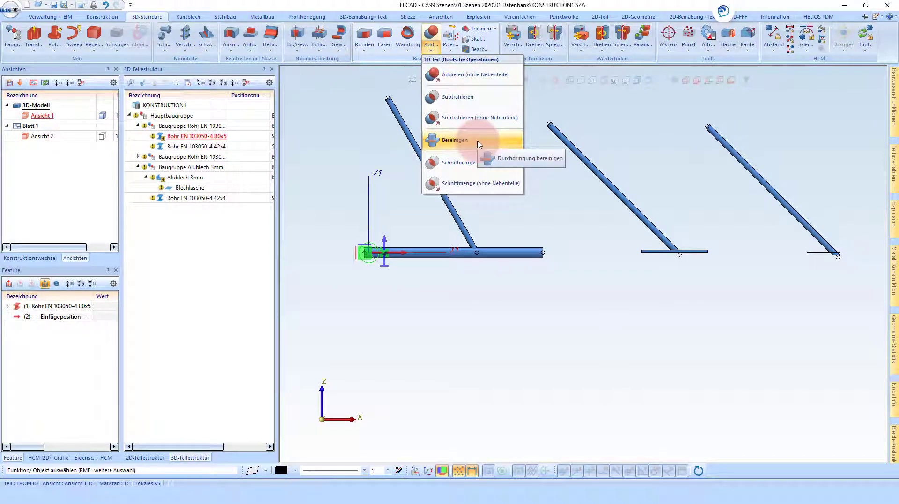
pyautogui.click(478, 144)
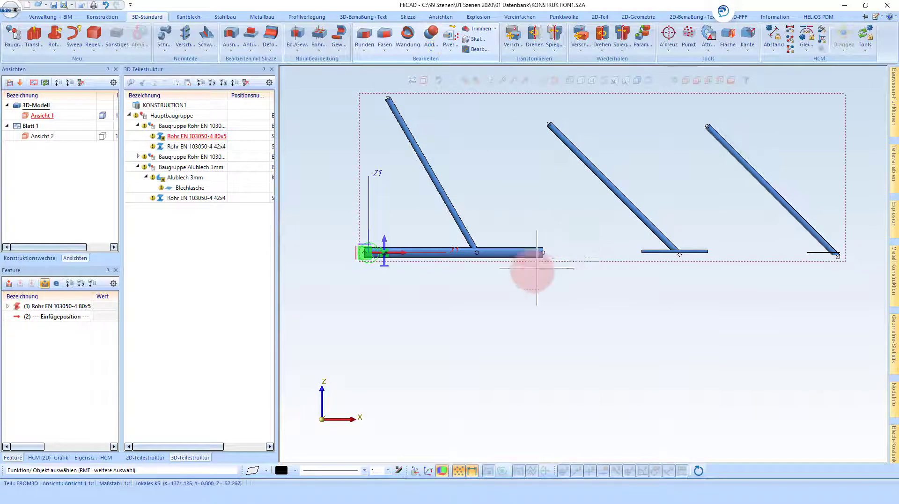
pyautogui.scroll(2, 543, 251)
pyautogui.moveTo(493, 247); pyautogui.dragTo(385, 249, button='middle')
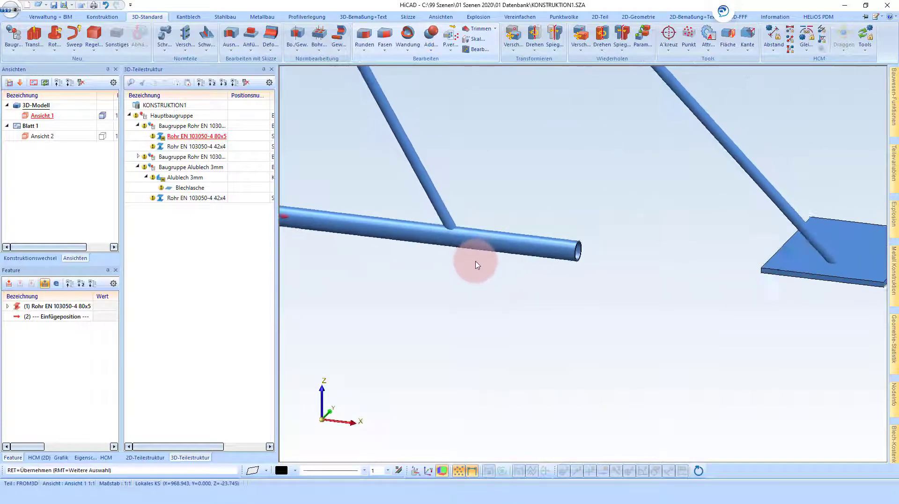
pyautogui.scroll(2, 431, 235)
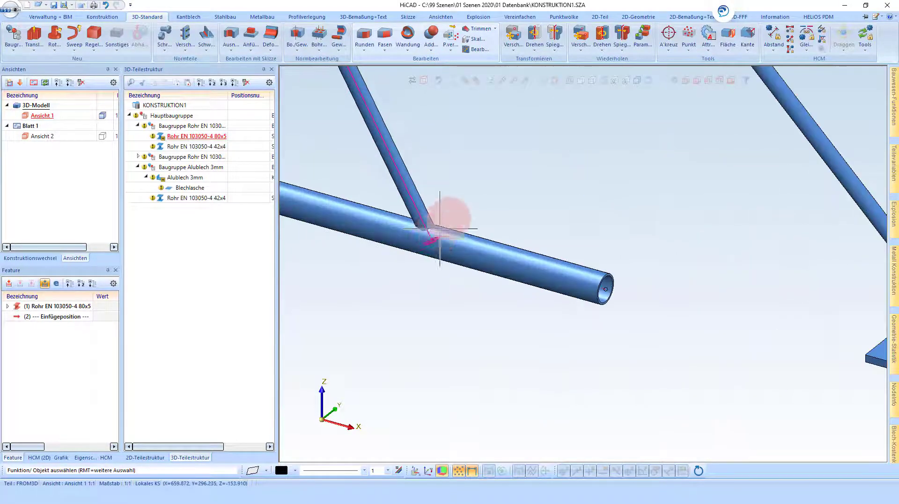
pyautogui.scroll(2, 437, 225)
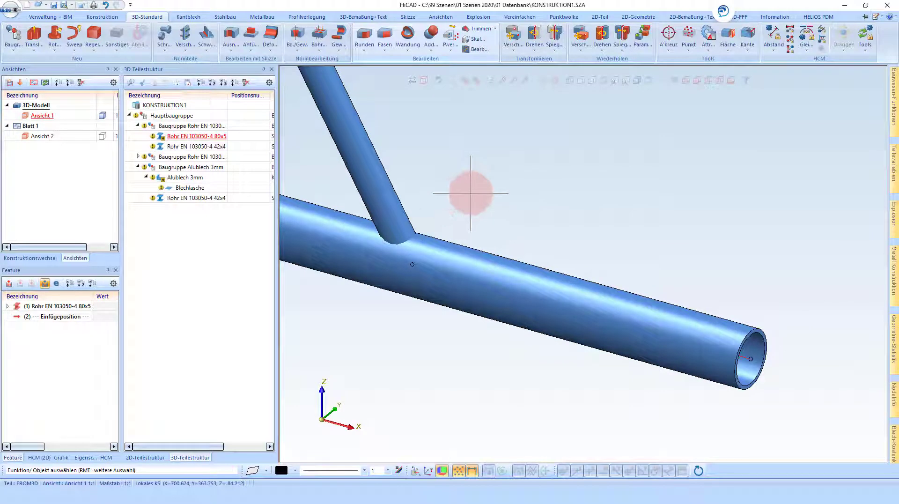
pyautogui.scroll(2, 411, 251)
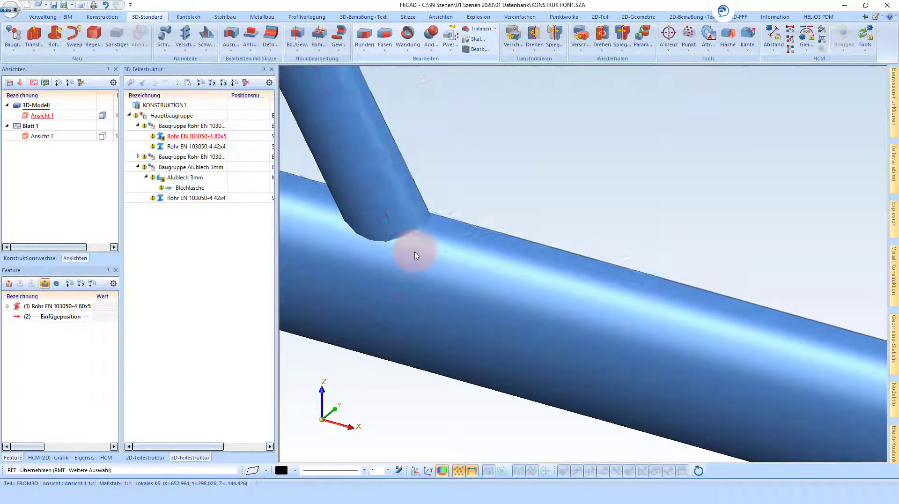
pyautogui.scroll(2, 406, 266)
pyautogui.middleClick(403, 261)
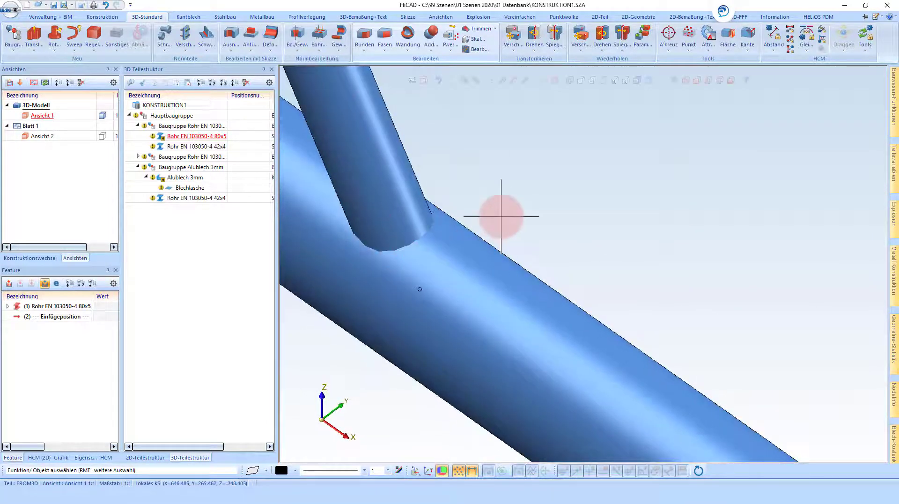
pyautogui.scroll(-2, 374, 201)
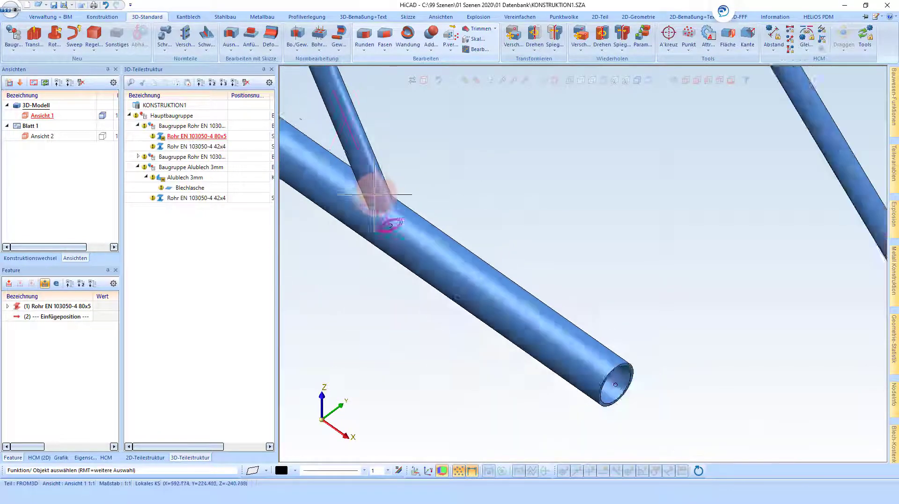
pyautogui.scroll(-2, 398, 206)
pyautogui.scroll(3, 692, 377)
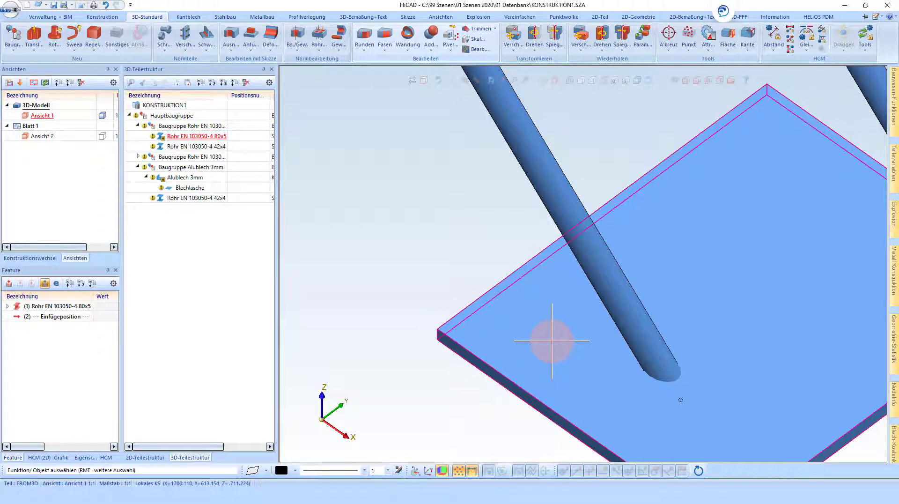
pyautogui.scroll(-3, 537, 323)
pyautogui.scroll(3, 580, 357)
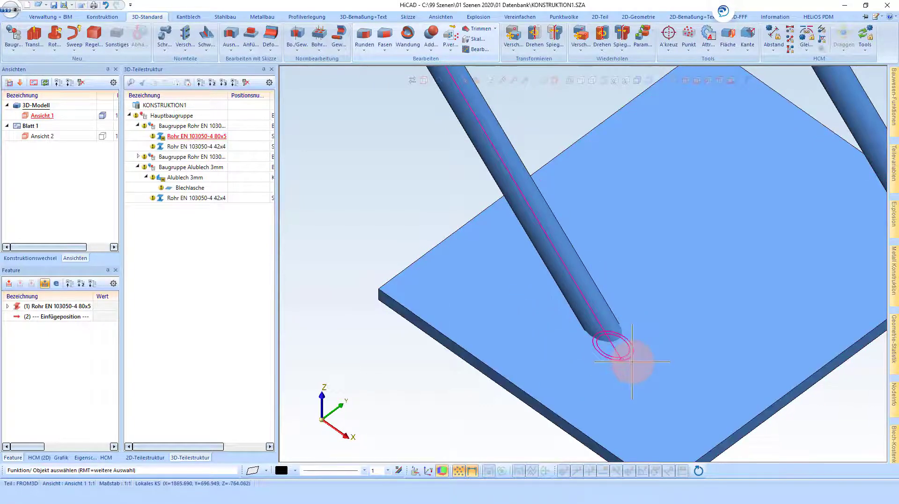
pyautogui.scroll(-3, 631, 361)
pyautogui.scroll(-1, 567, 303)
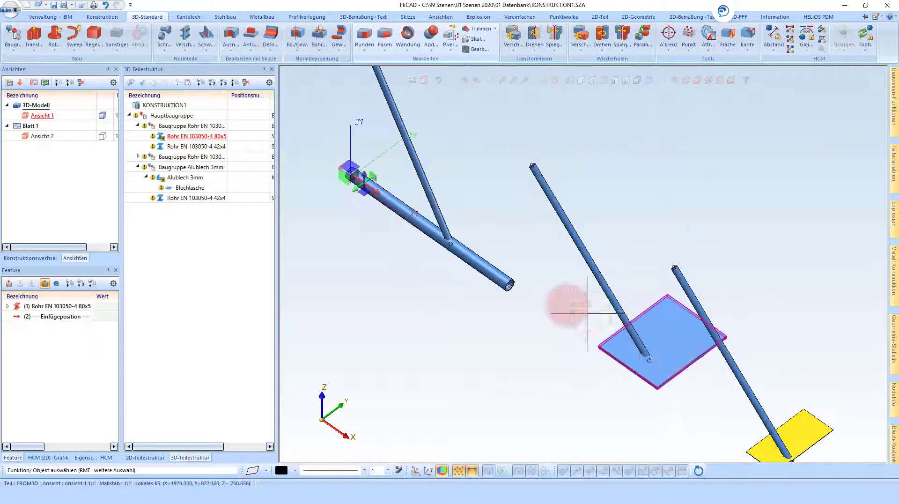
pyautogui.scroll(3, 453, 245)
# Select the main tube near the junction and bring up the 3D-Standard Boolean operations list
pyautogui.scroll(2, 426, 224)
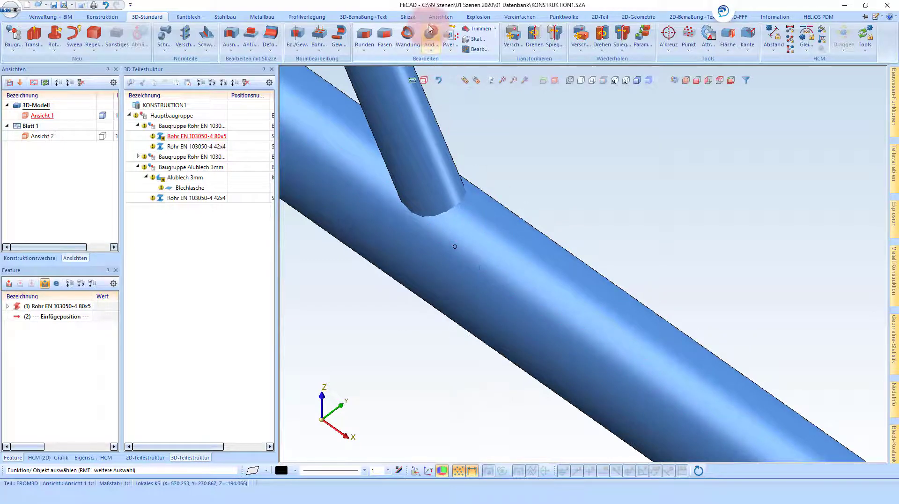
pyautogui.click(471, 261)
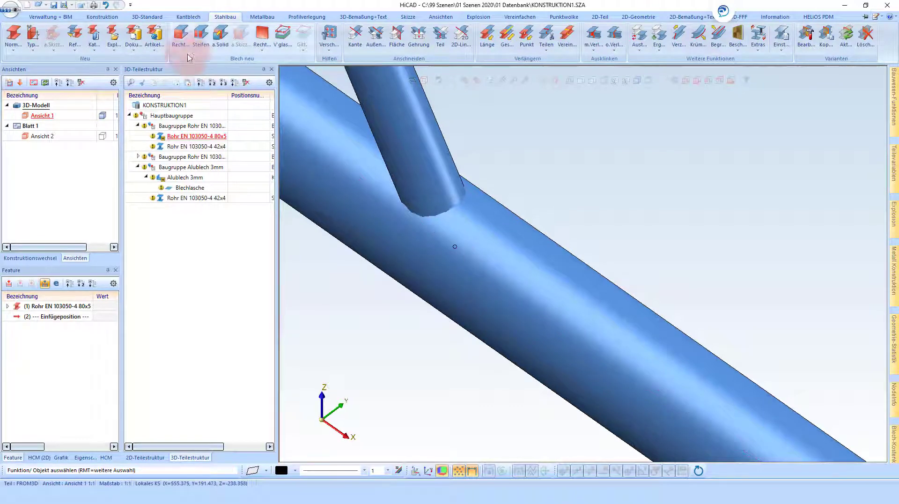
pyautogui.click(148, 17)
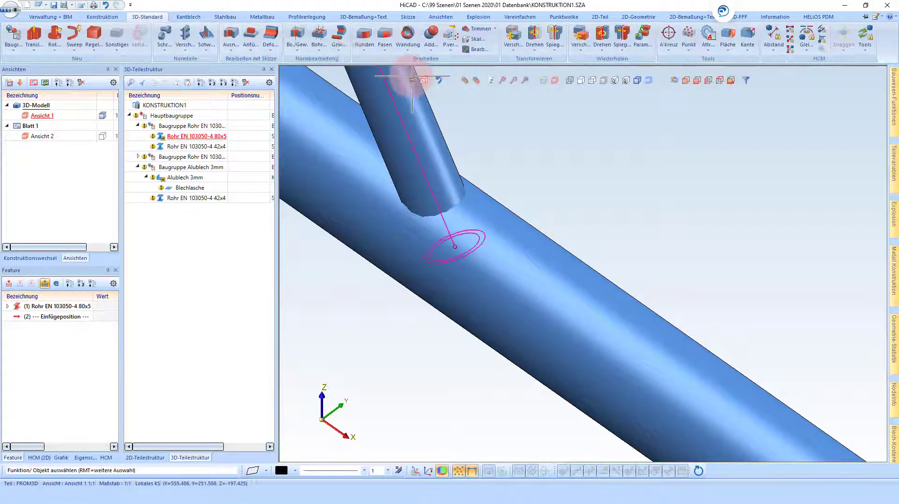
pyautogui.click(430, 44)
# Clean up the inclined tube against the main tube as Kollisionsteil, with Automatisch mode and Schnittluft 1
pyautogui.click(479, 145)
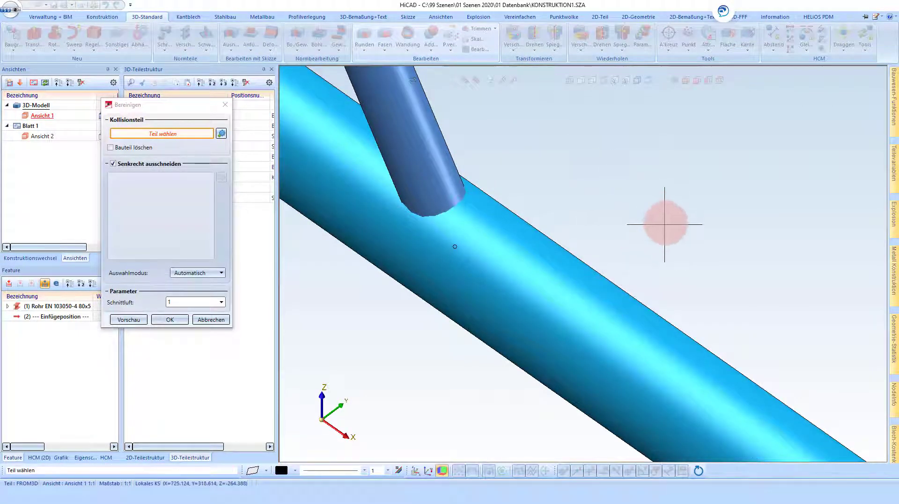
pyautogui.click(412, 145)
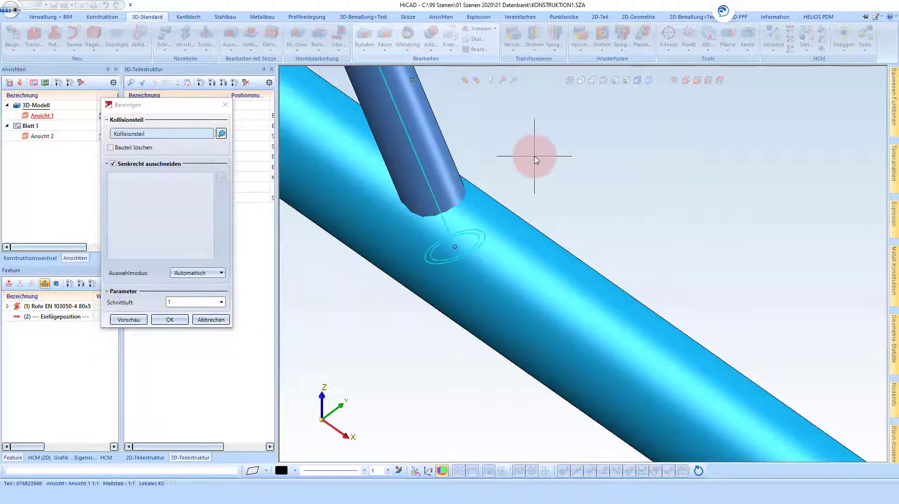
pyautogui.click(210, 273)
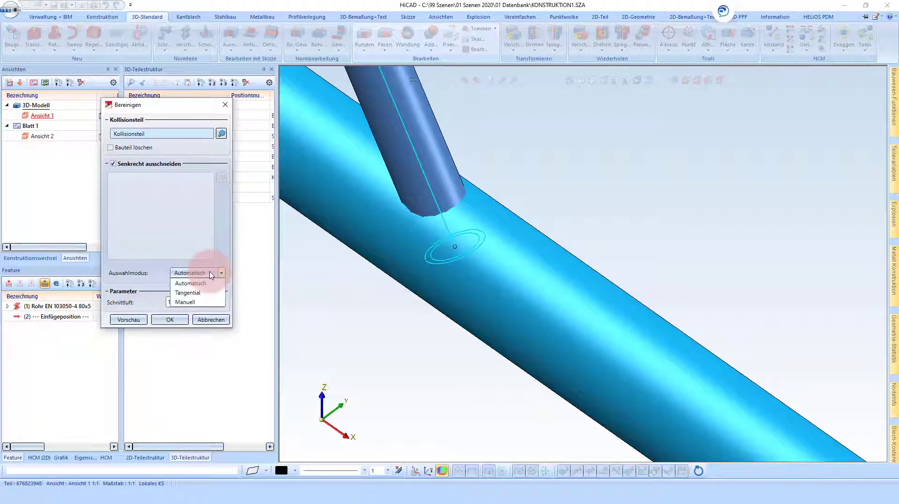
pyautogui.click(195, 302)
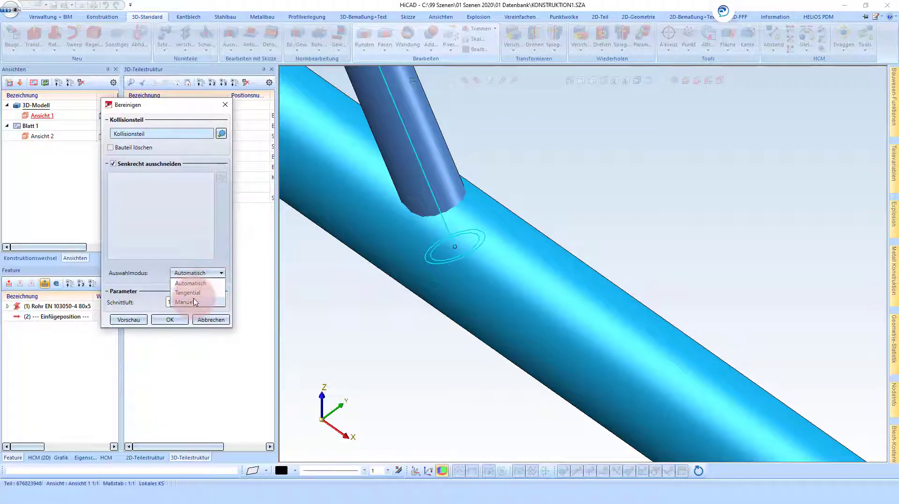
pyautogui.click(191, 286)
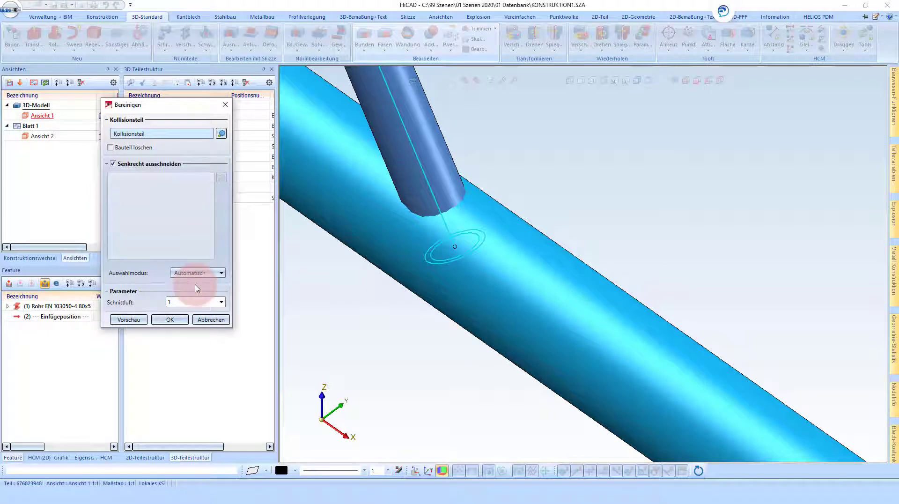
pyautogui.click(148, 274)
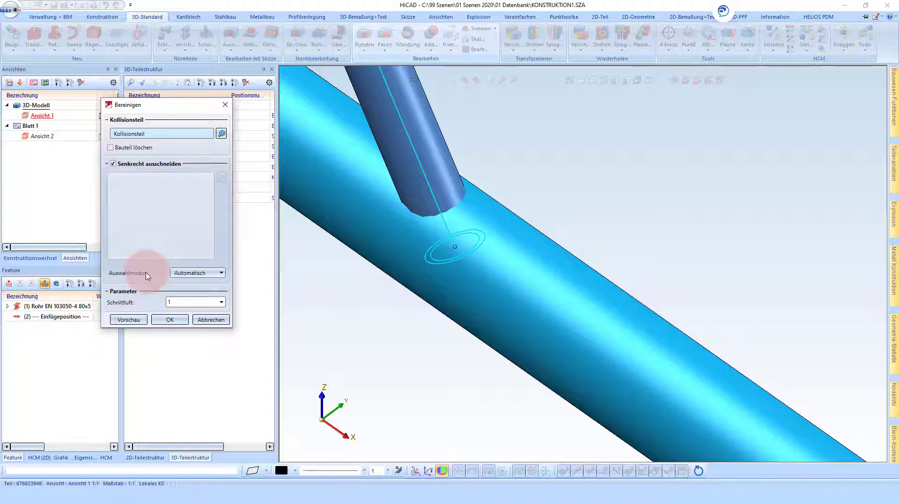
pyautogui.click(180, 301)
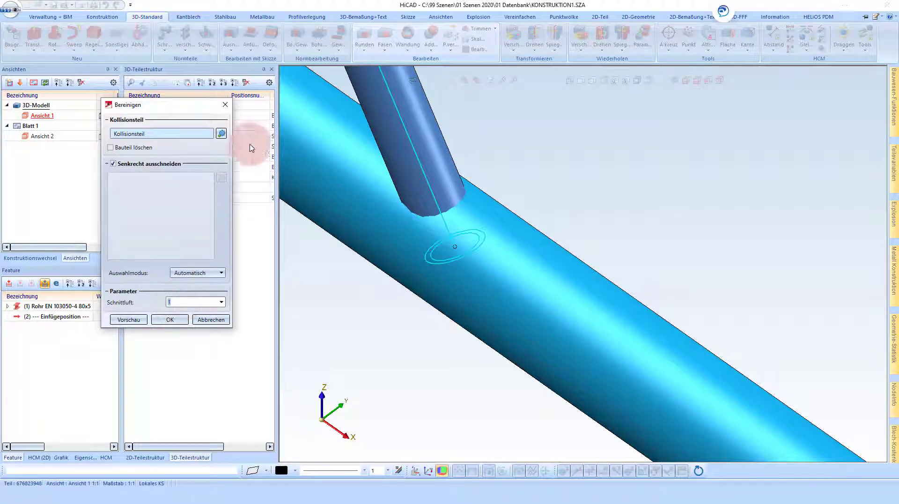
pyautogui.click(340, 333)
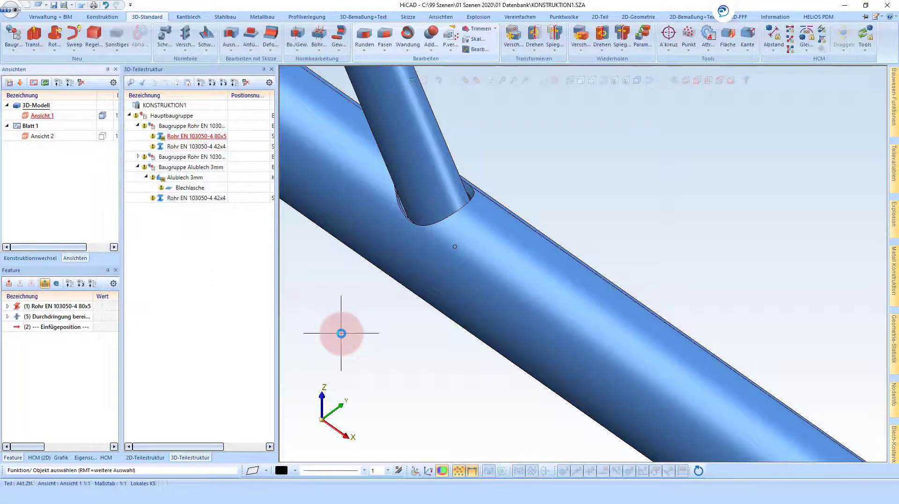
# Orbit and zoom the view to inspect the new opening in the main tube
pyautogui.click(394, 242)
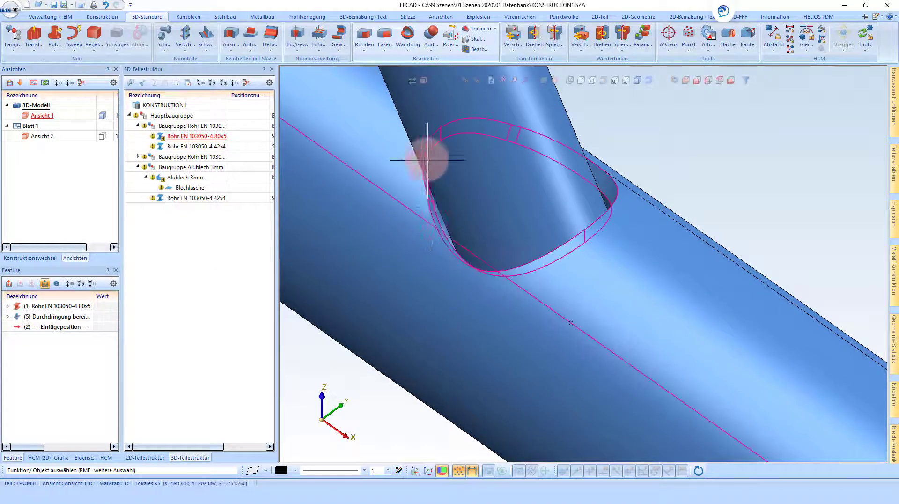
pyautogui.click(475, 82)
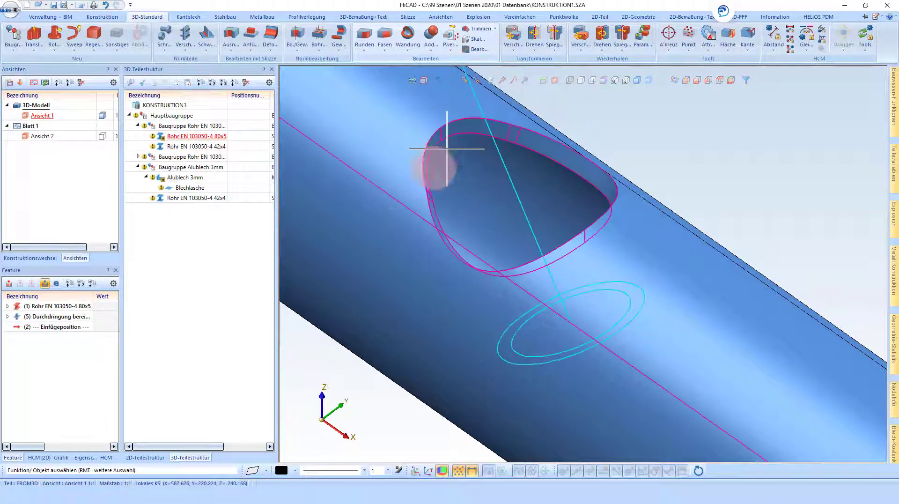
pyautogui.scroll(-2, 445, 231)
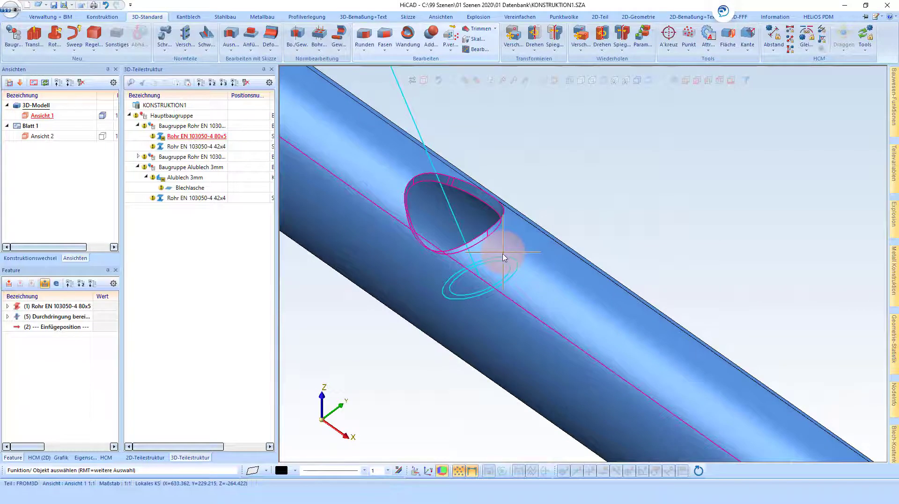
pyautogui.moveTo(503, 256)
pyautogui.mouseDown(button='middle')
pyautogui.moveTo(566, 261)
pyautogui.moveTo(578, 244)
pyautogui.moveTo(537, 260)
pyautogui.moveTo(511, 259)
pyautogui.moveTo(512, 249)
pyautogui.mouseUp(button='middle')
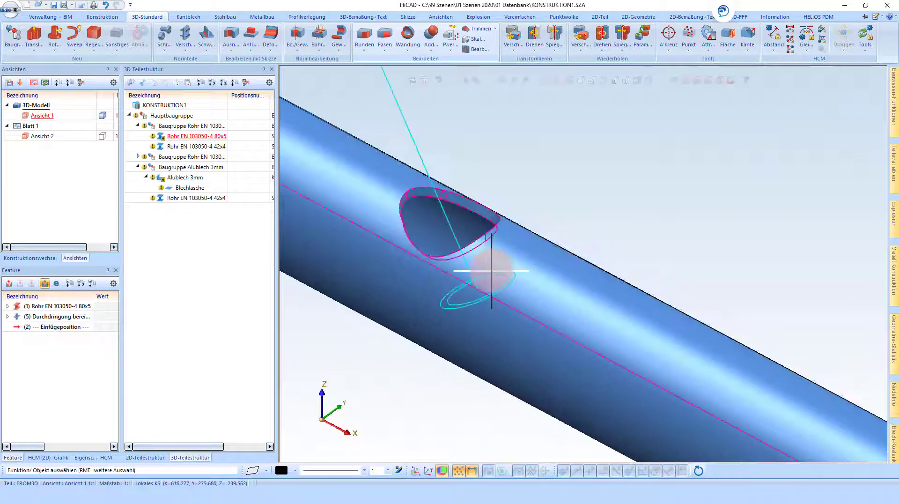
# Edit the main tube's Durchdringung feature to change Schnittluft from 1 to 2
pyautogui.click(467, 79)
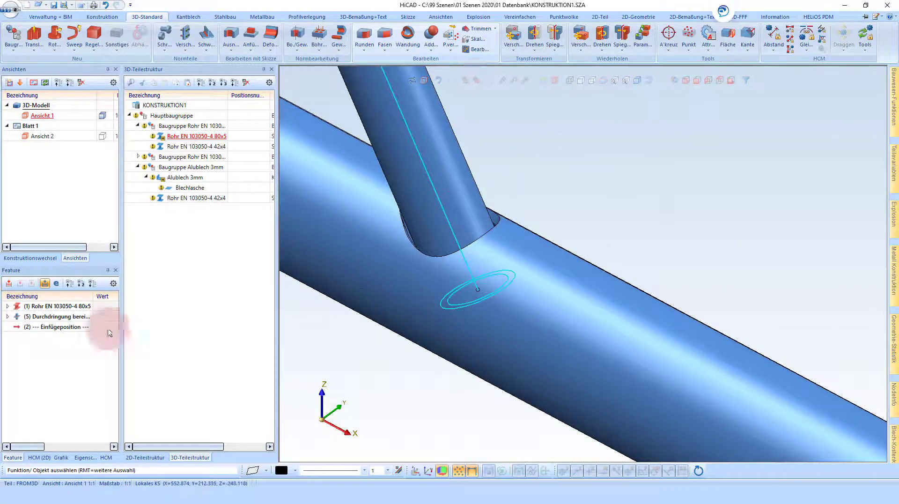
pyautogui.click(47, 318)
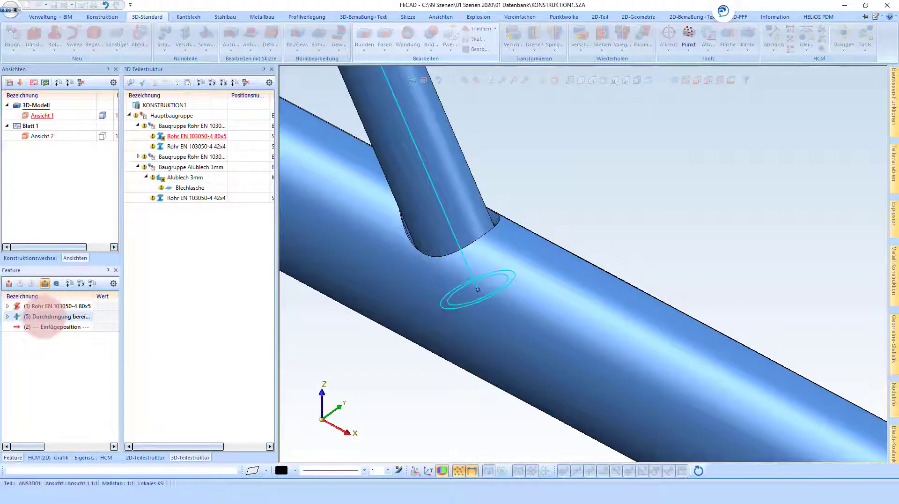
pyautogui.click(193, 301)
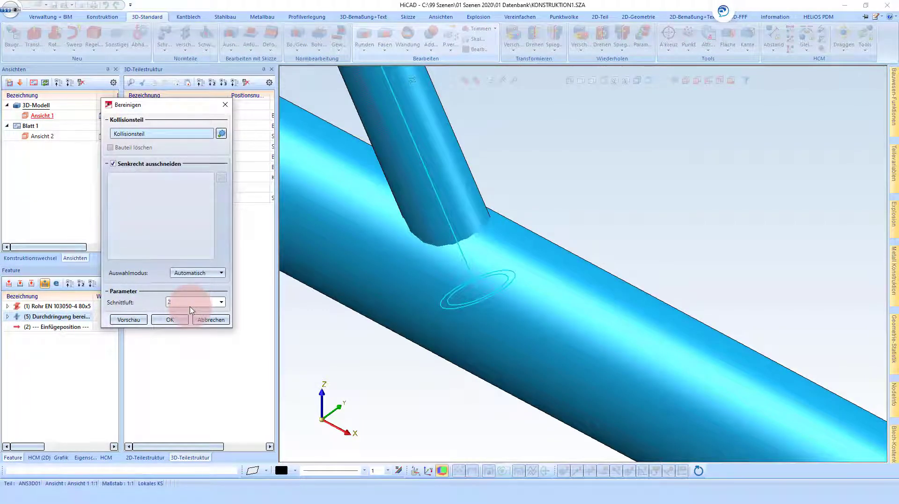
pyautogui.click(174, 322)
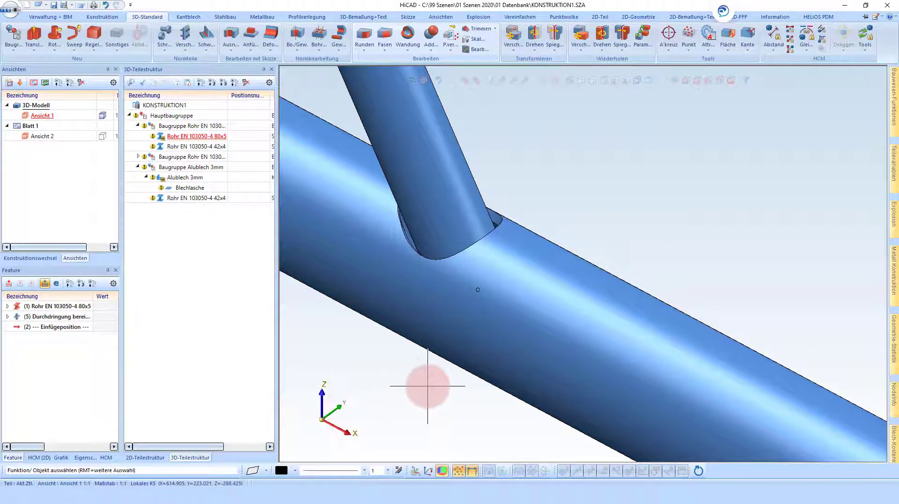
# Switch to the front view of the three inclined tubes and their bases
pyautogui.click(716, 86)
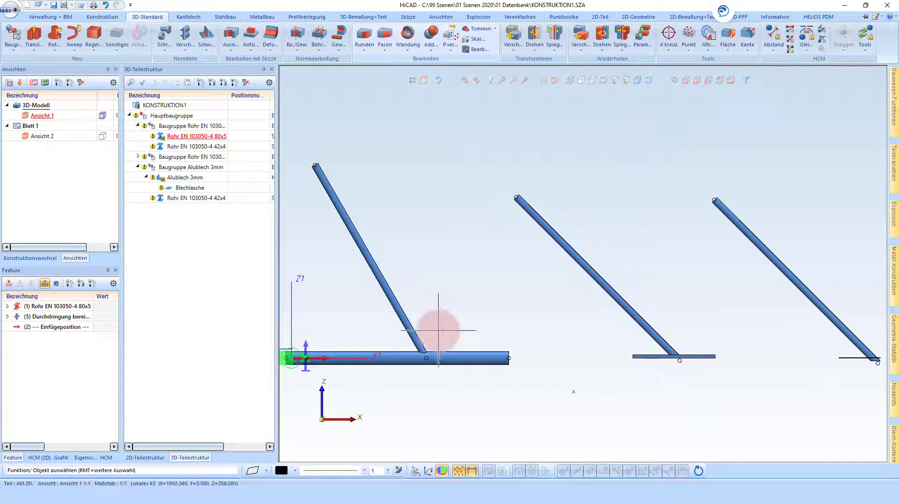
pyautogui.scroll(3, 444, 360)
# Rotate the inclined 42x4 tube about a centre point on the main tube
pyautogui.rightClick(408, 214)
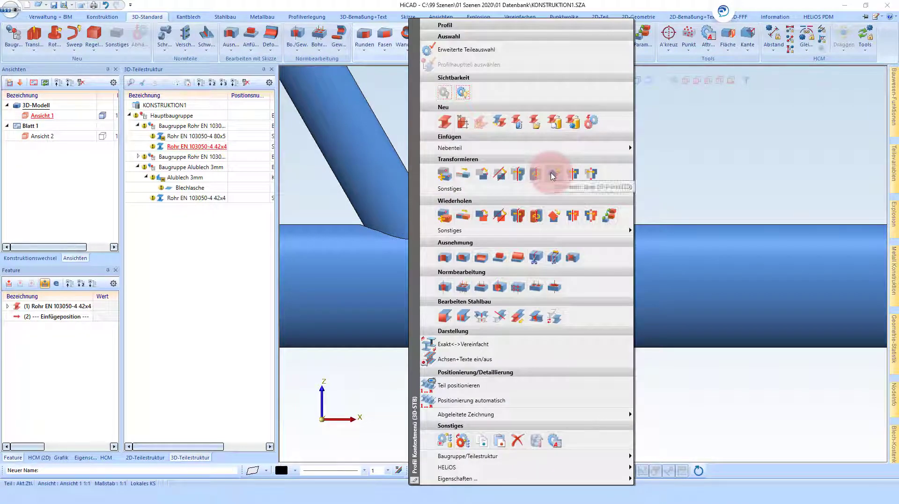
pyautogui.click(553, 176)
pyautogui.click(436, 285)
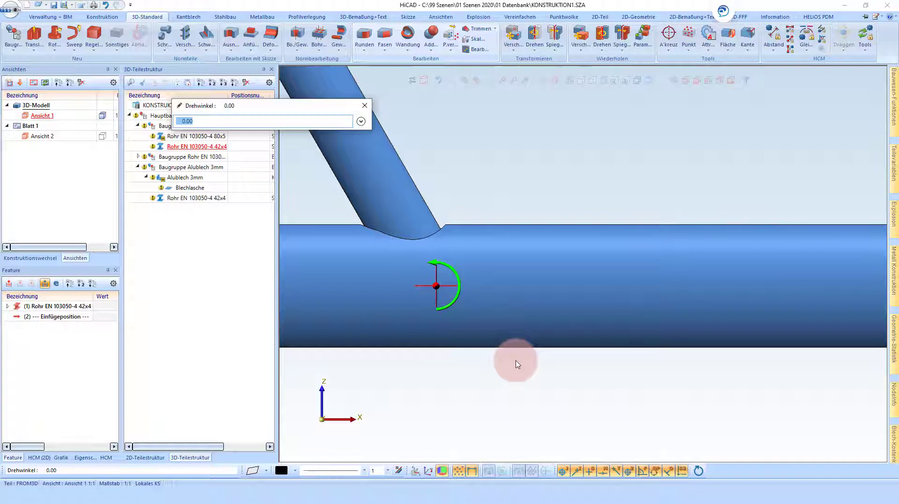
pyautogui.press('Return')
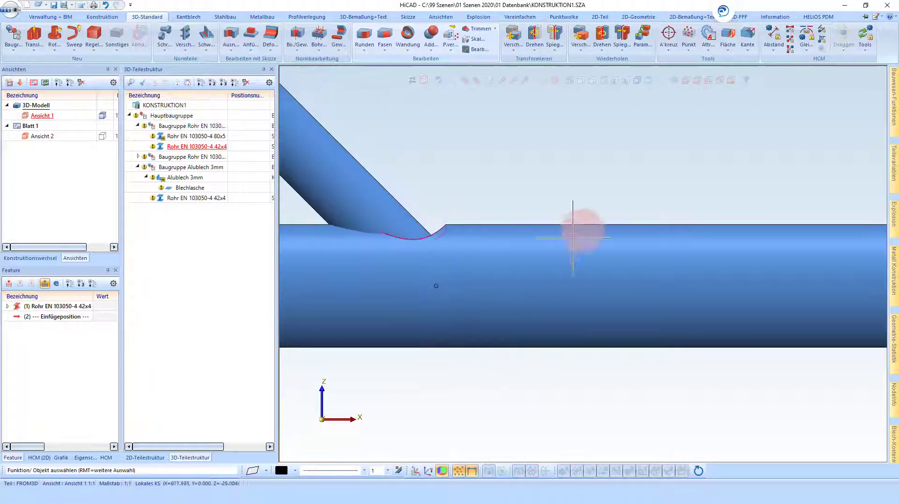
pyautogui.moveTo(498, 251); pyautogui.dragTo(445, 409, button='middle')
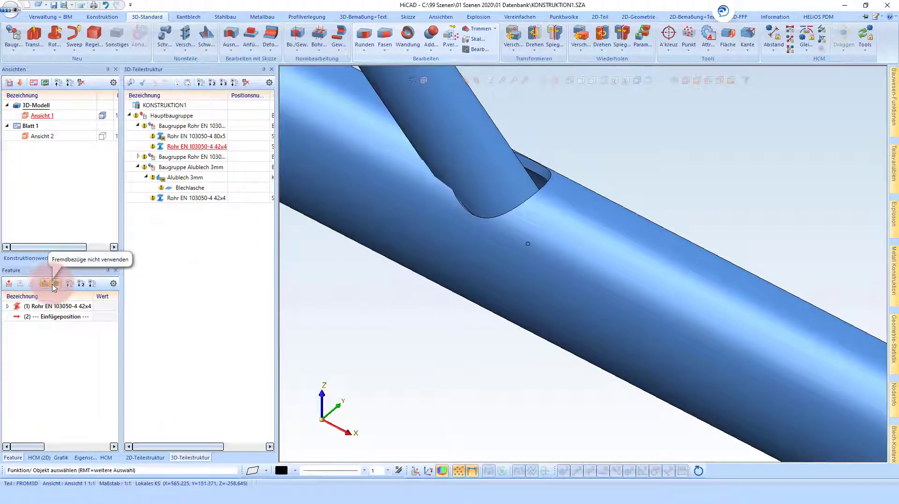
# Recalculate the 80x5 main tube so its cut-out follows the re-angled tube
pyautogui.click(412, 251)
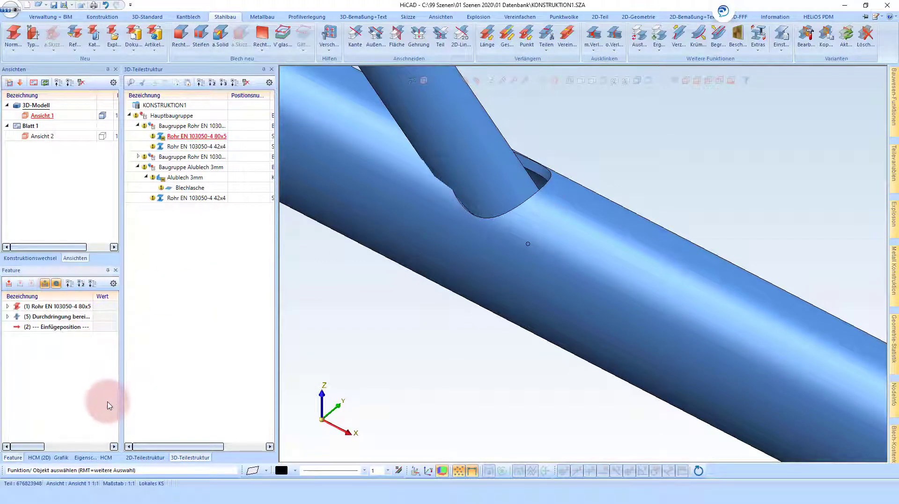
pyautogui.click(9, 284)
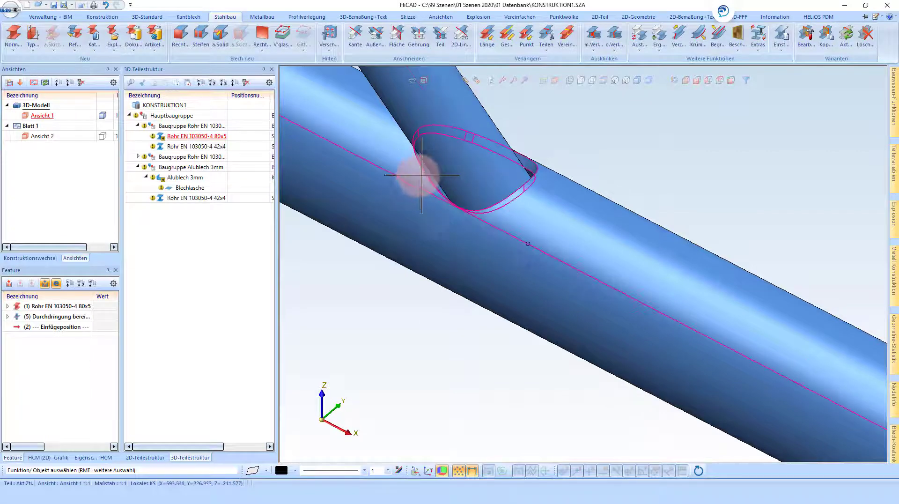
pyautogui.scroll(-3, 394, 177)
pyautogui.scroll(-3, 394, 177)
# Cut an oval hole into plate Bl 20 with Bereinigen, using the inclined tube as Kollisionsteil
pyautogui.scroll(2, 682, 301)
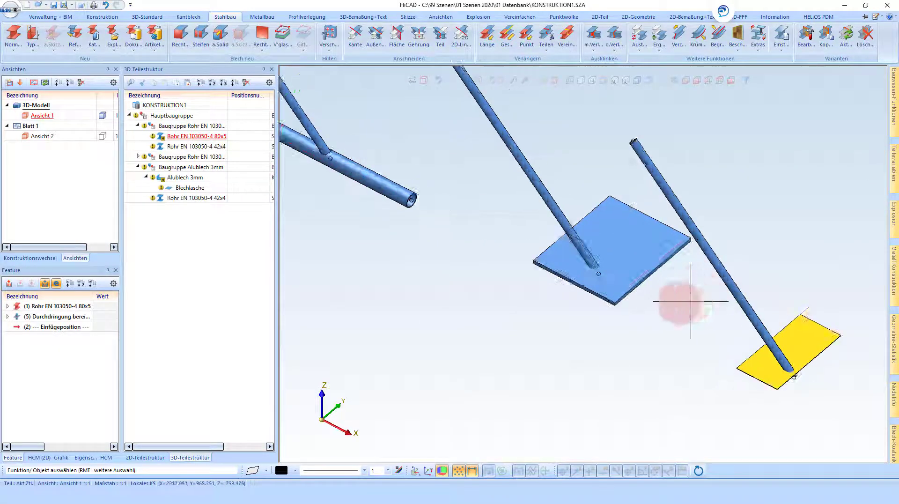
pyautogui.scroll(5, 422, 231)
pyautogui.scroll(-3, 517, 268)
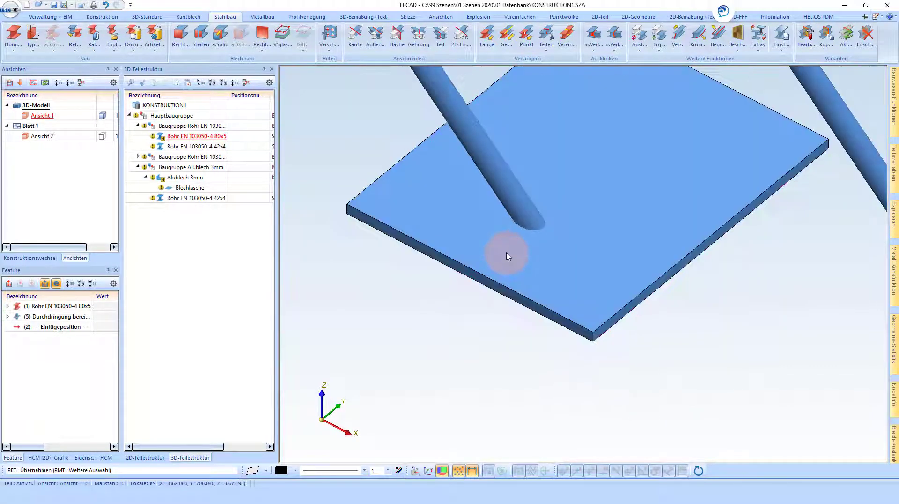
pyautogui.scroll(2, 569, 206)
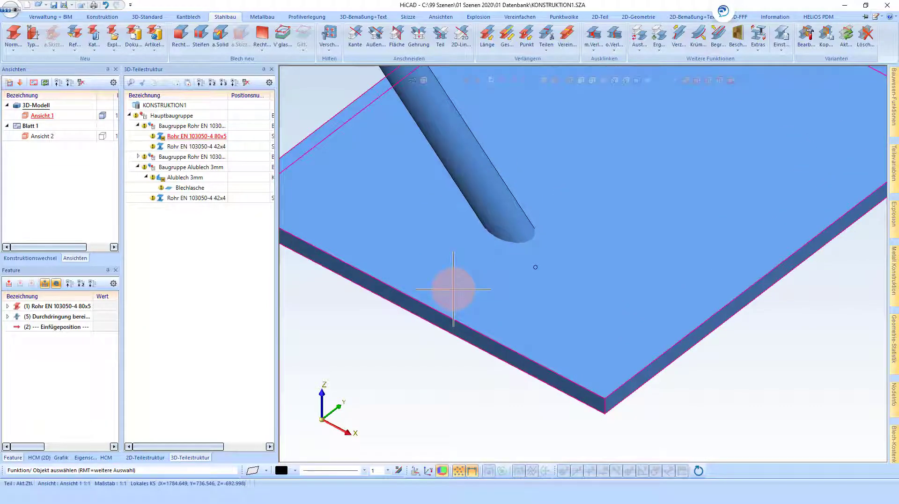
pyautogui.middleClick(454, 289)
pyautogui.click(150, 16)
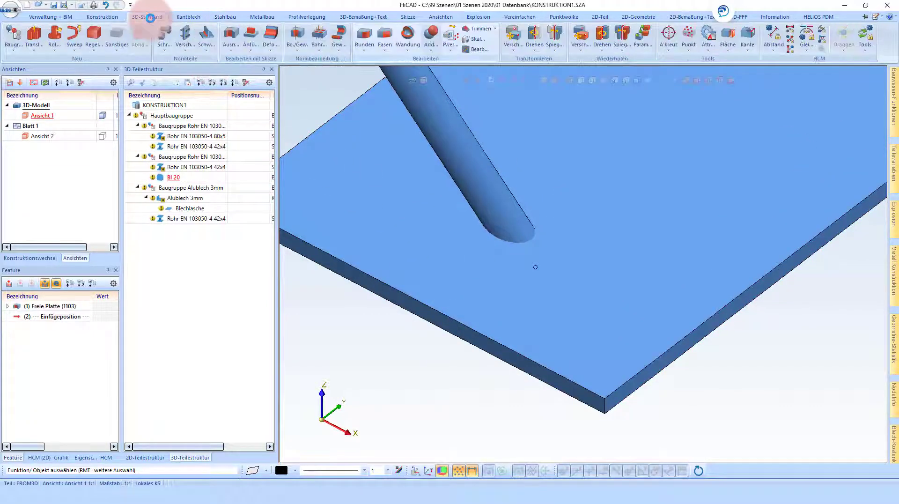
pyautogui.click(434, 50)
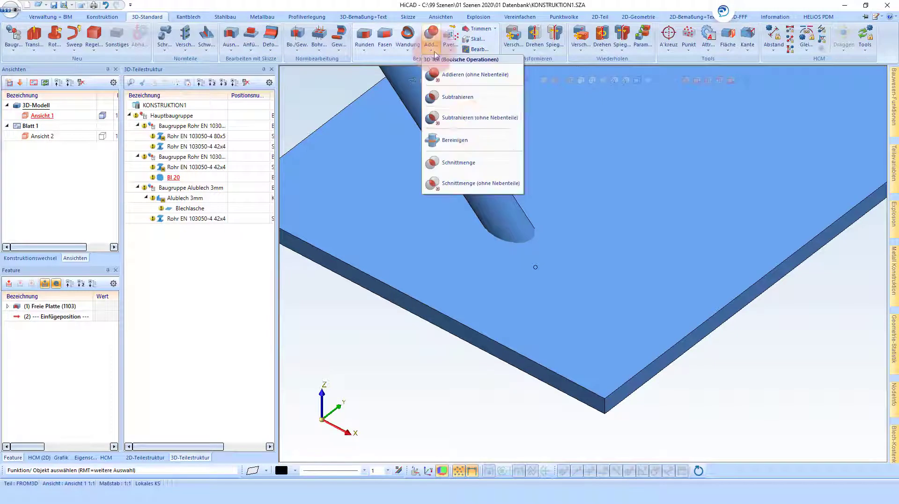
pyautogui.click(467, 142)
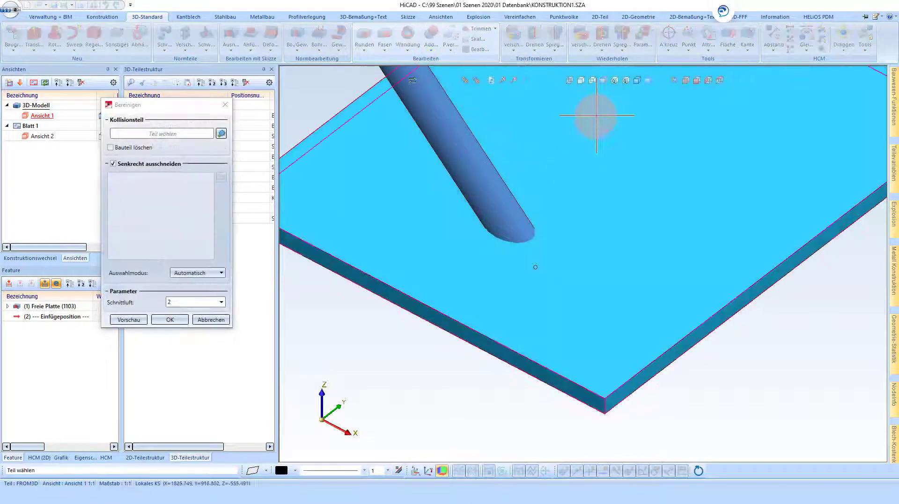
pyautogui.click(496, 175)
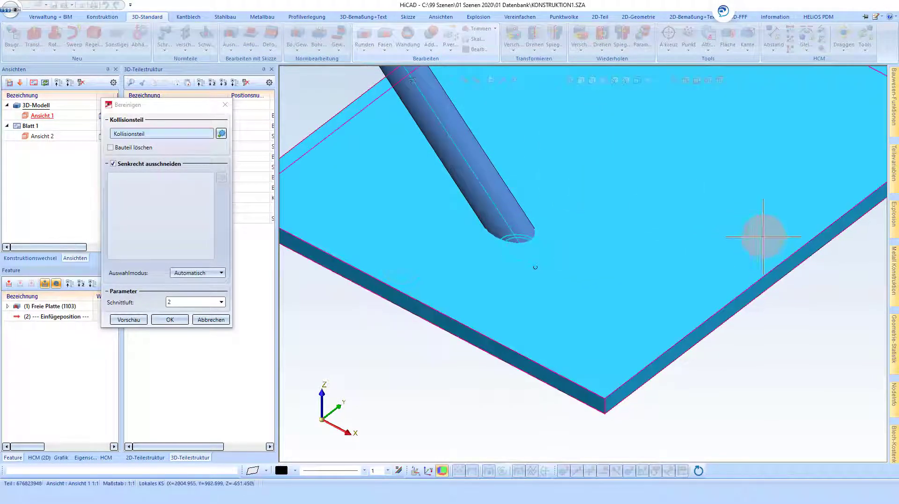
pyautogui.click(170, 322)
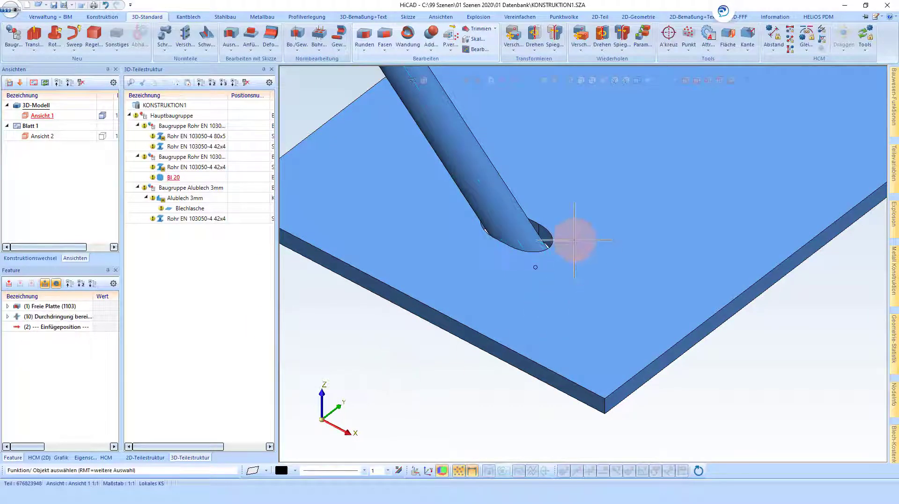
pyautogui.scroll(5, 559, 222)
# Hide the tube, orbit and zoom to inspect the oval hole, then zoom to the yellow sheet plate
pyautogui.click(480, 82)
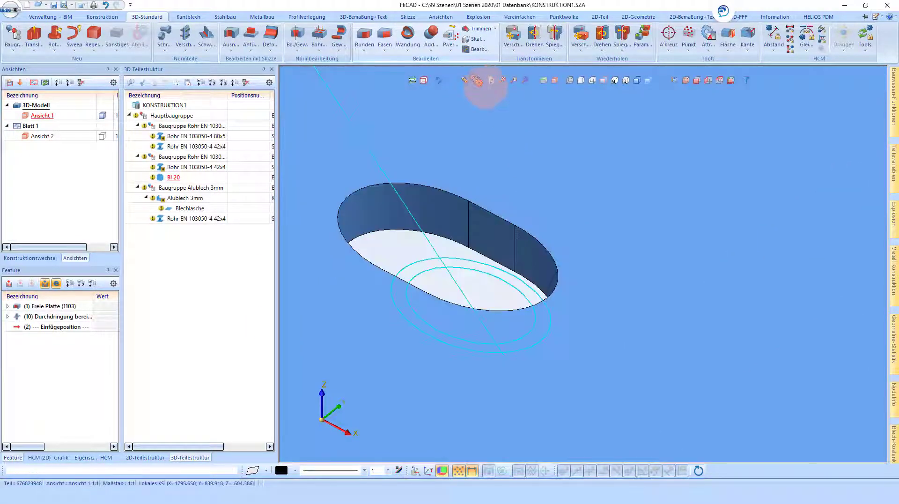
pyautogui.scroll(-3, 518, 201)
pyautogui.scroll(-1, 512, 219)
pyautogui.moveTo(512, 219)
pyautogui.mouseDown(button='middle')
pyautogui.moveTo(448, 234)
pyautogui.moveTo(428, 209)
pyautogui.moveTo(433, 221)
pyautogui.moveTo(462, 225)
pyautogui.moveTo(517, 205)
pyautogui.moveTo(421, 222)
pyautogui.mouseUp(button='middle')
pyautogui.scroll(-5, 422, 222)
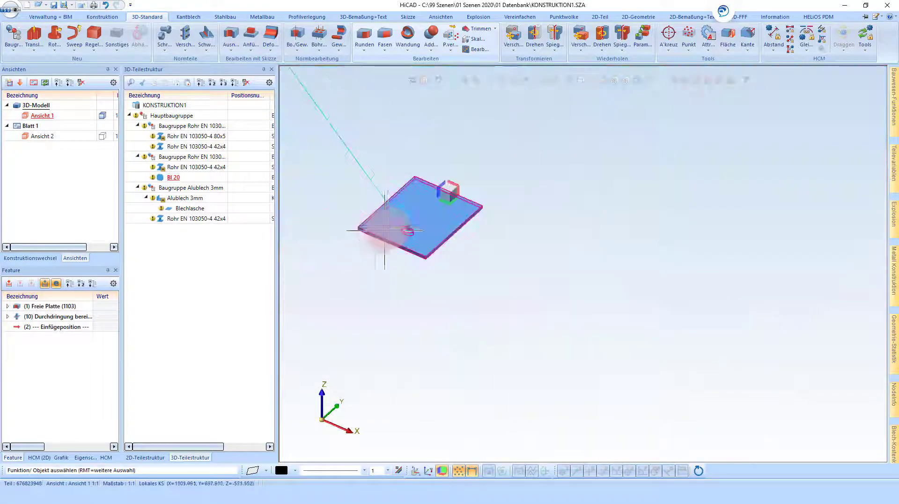
pyautogui.scroll(2, 487, 251)
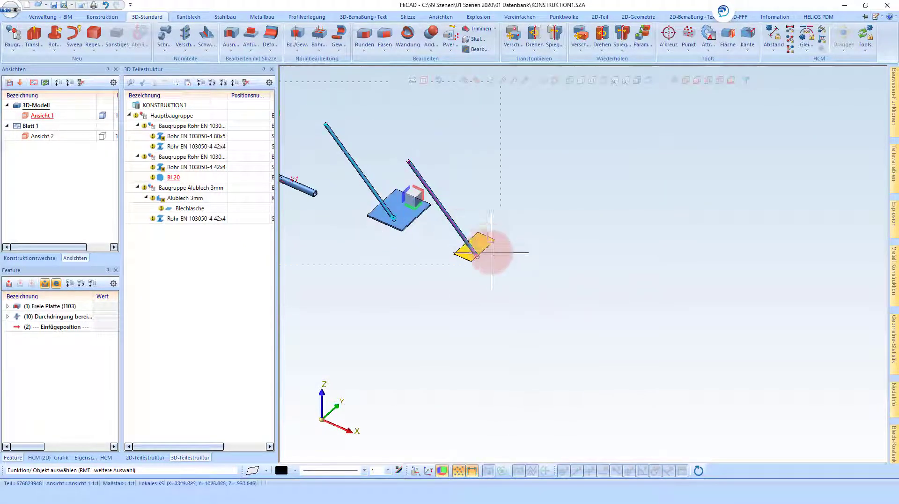
pyautogui.scroll(3, 496, 210)
pyautogui.scroll(2, 475, 249)
pyautogui.scroll(2, 489, 225)
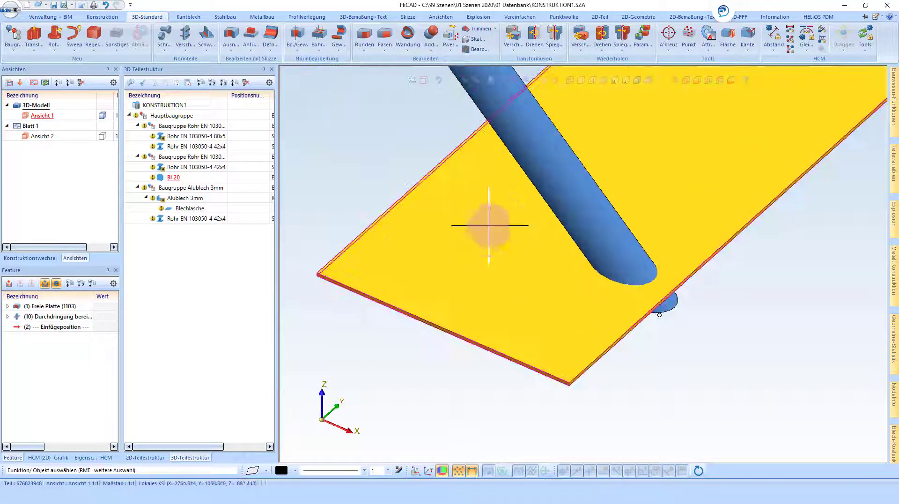
# Cut the inclined tube's hole into the yellow sheet plate with Bereinigen, Schnittluft 1
pyautogui.click(468, 268)
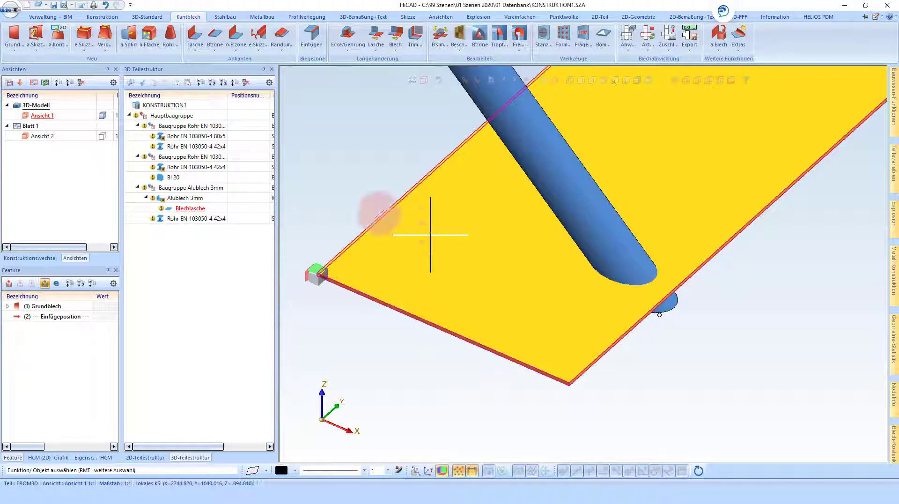
pyautogui.click(147, 16)
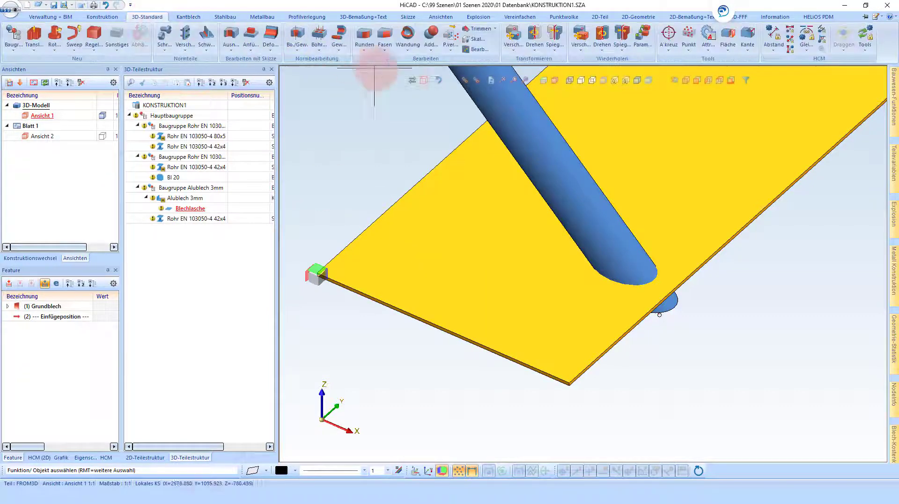
pyautogui.click(434, 54)
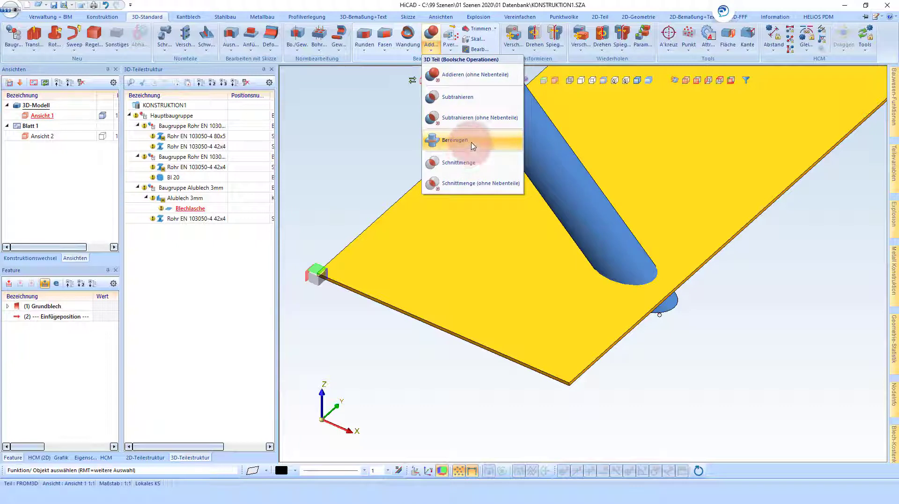
pyautogui.click(472, 145)
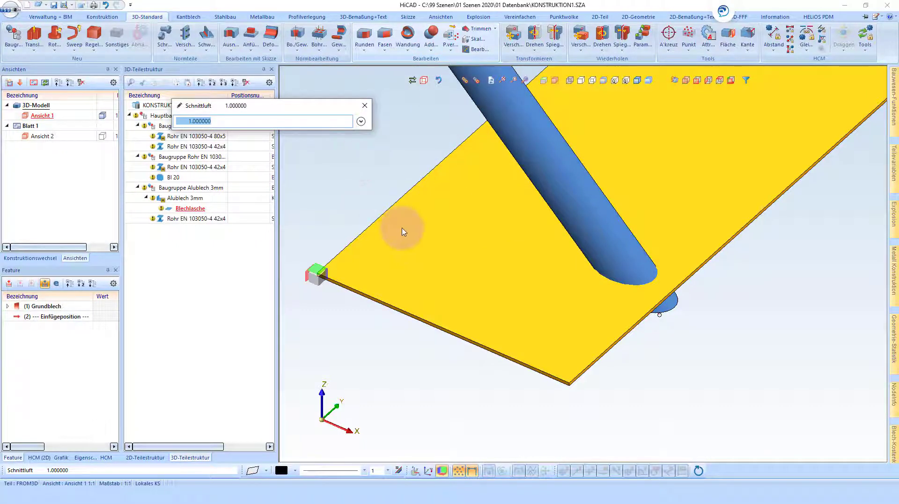
pyautogui.press('Return')
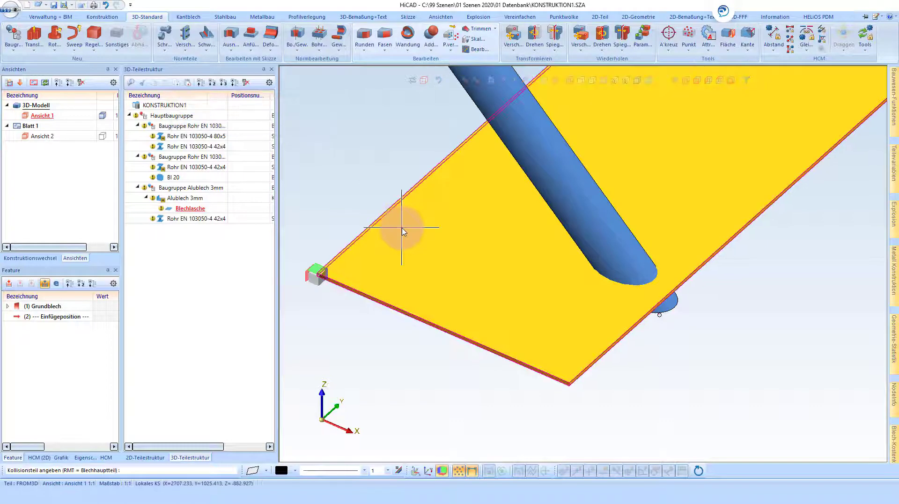
pyautogui.click(588, 224)
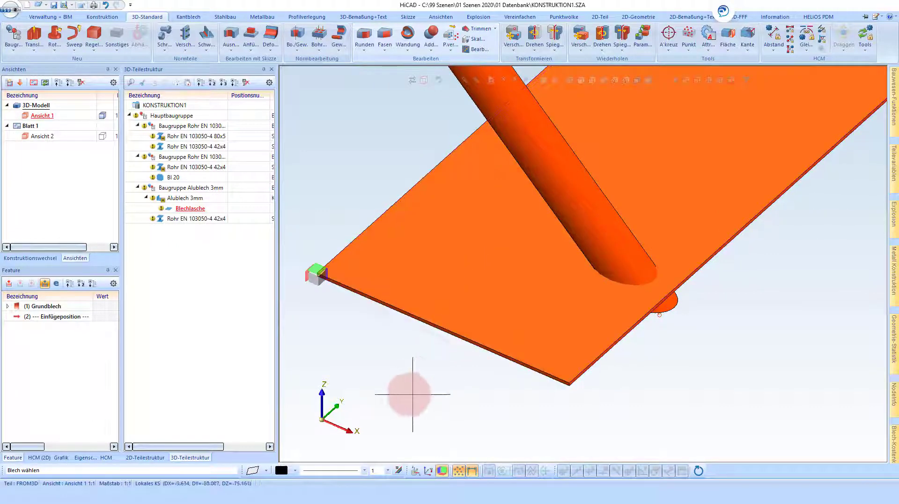
pyautogui.middleClick(387, 365)
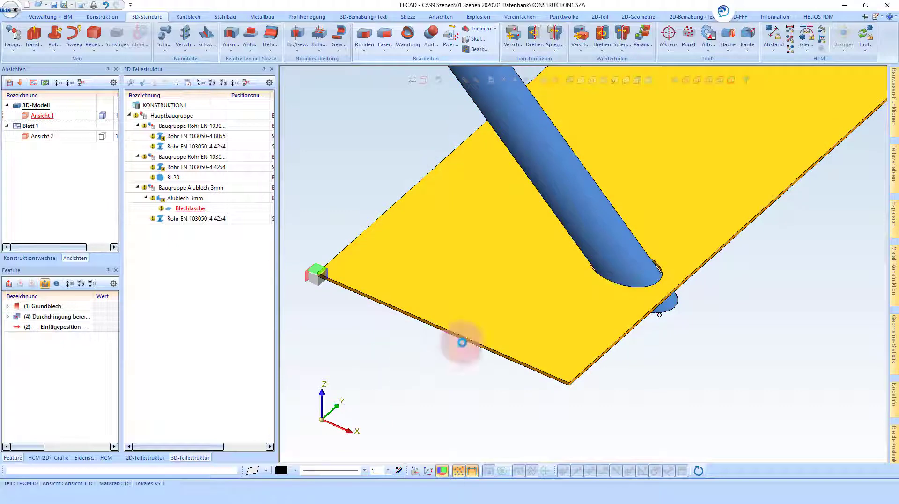
pyautogui.scroll(3, 707, 260)
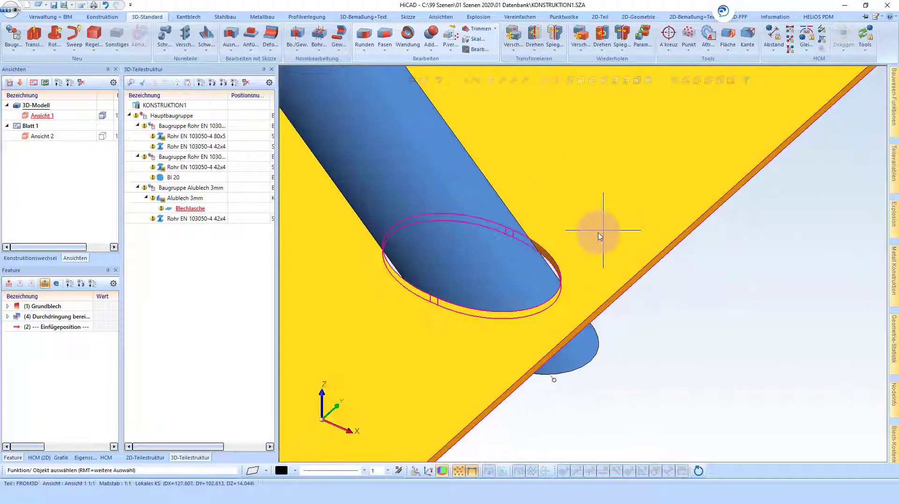
pyautogui.moveTo(600, 236)
pyautogui.mouseDown(button='middle')
pyautogui.moveTo(554, 249)
pyautogui.moveTo(529, 235)
pyautogui.moveTo(571, 240)
pyautogui.moveTo(616, 233)
pyautogui.moveTo(611, 227)
pyautogui.mouseUp(button='middle')
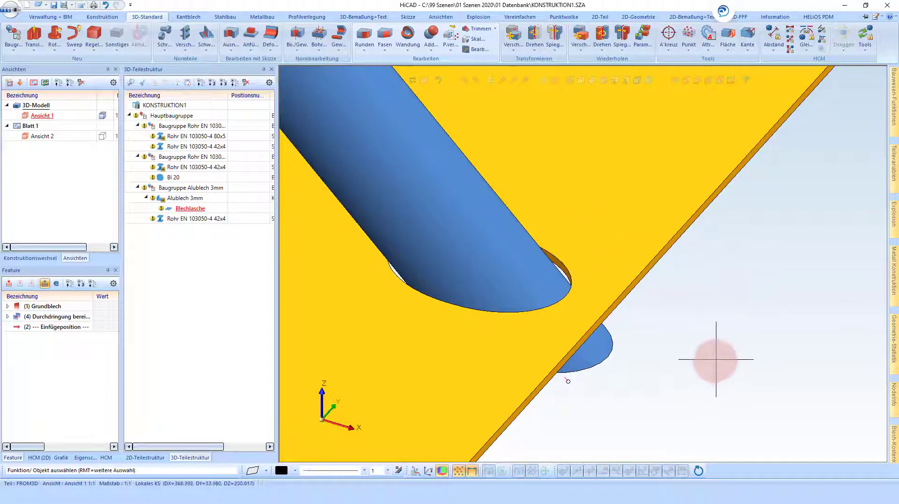
pyautogui.scroll(-3, 719, 358)
pyautogui.scroll(-2, 720, 358)
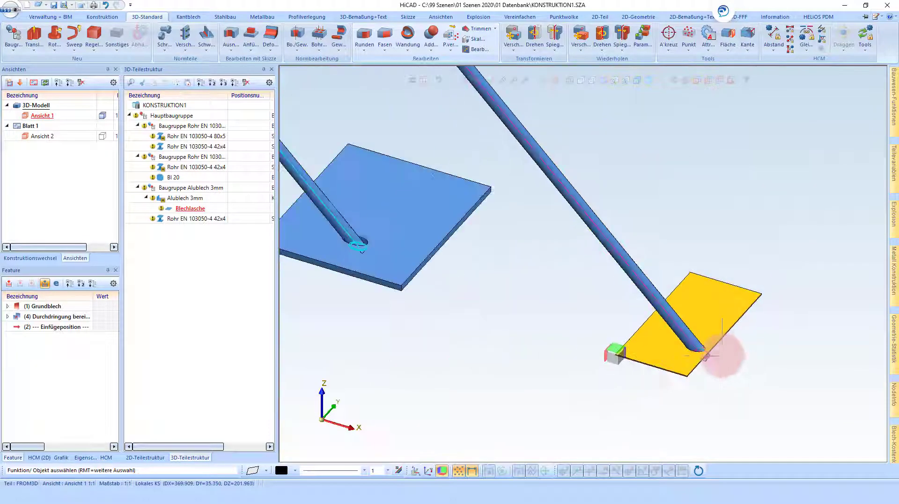
pyautogui.scroll(-2, 719, 358)
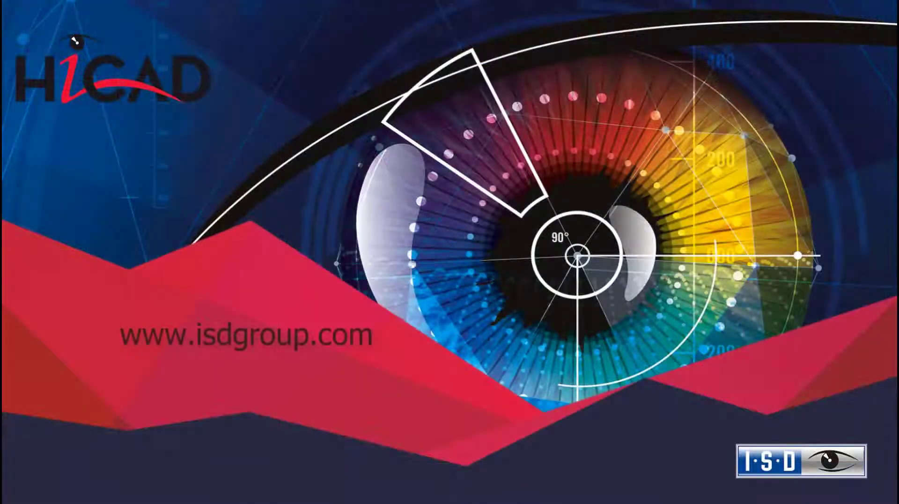